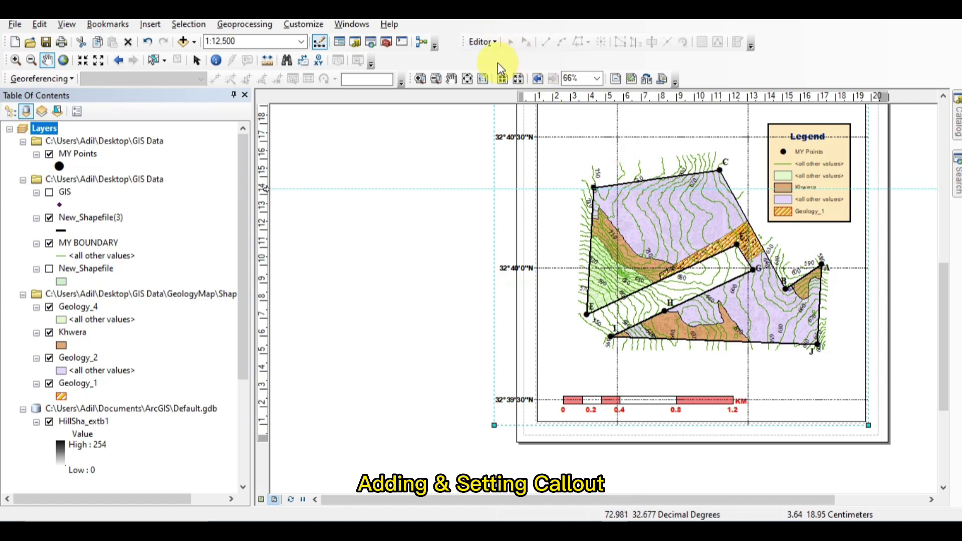
# Enable the Draw toolbar and add a 'Contours' callout, its label dragged right of the map near the legend
pyautogui.rightClick(613, 53)
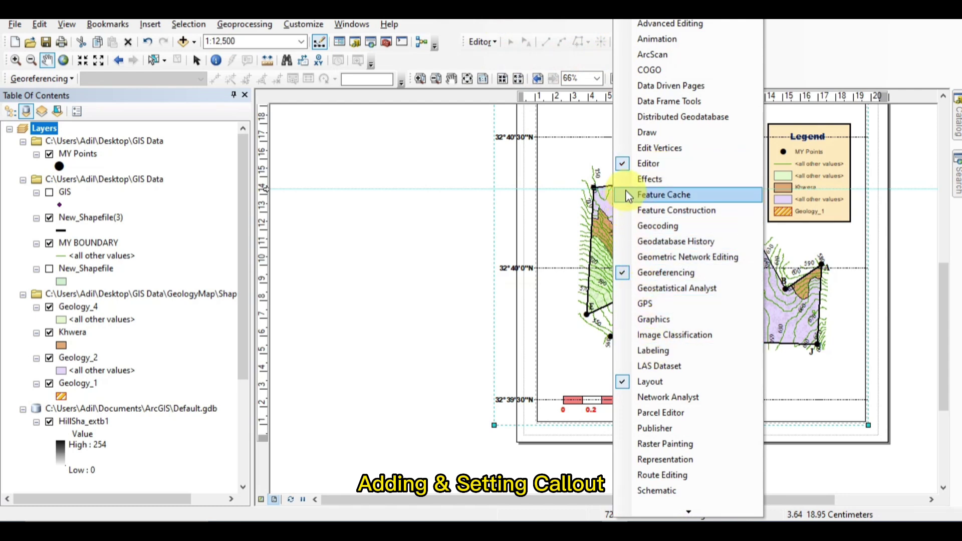
pyautogui.click(627, 132)
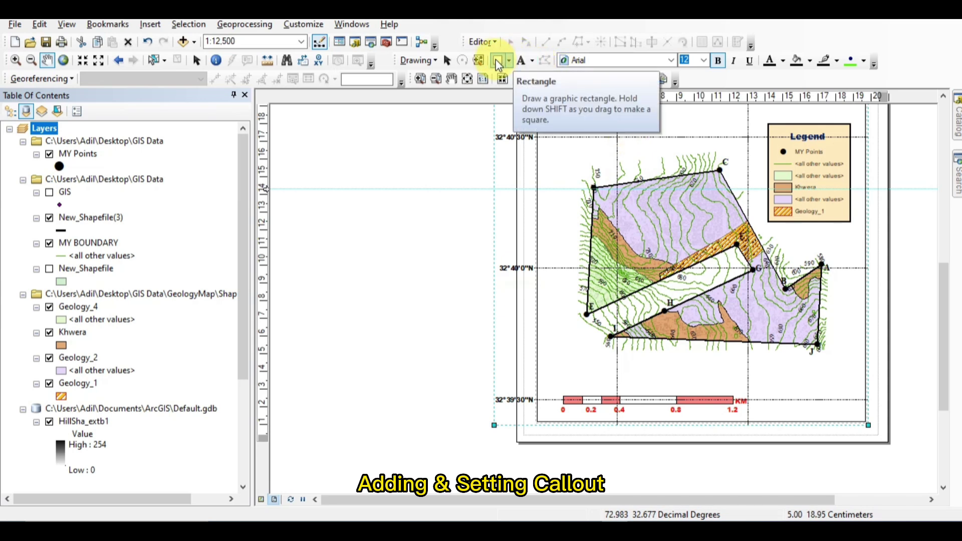
pyautogui.click(531, 60)
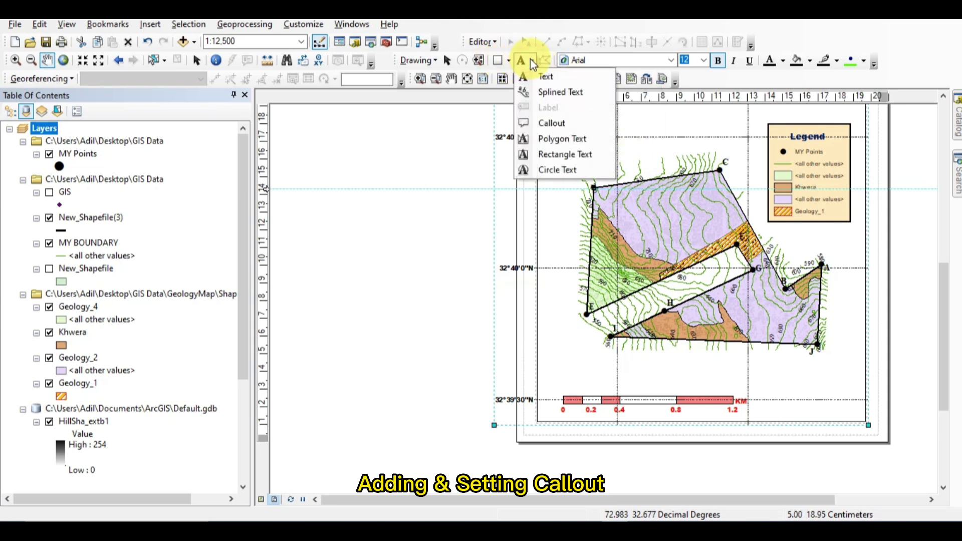
pyautogui.click(545, 123)
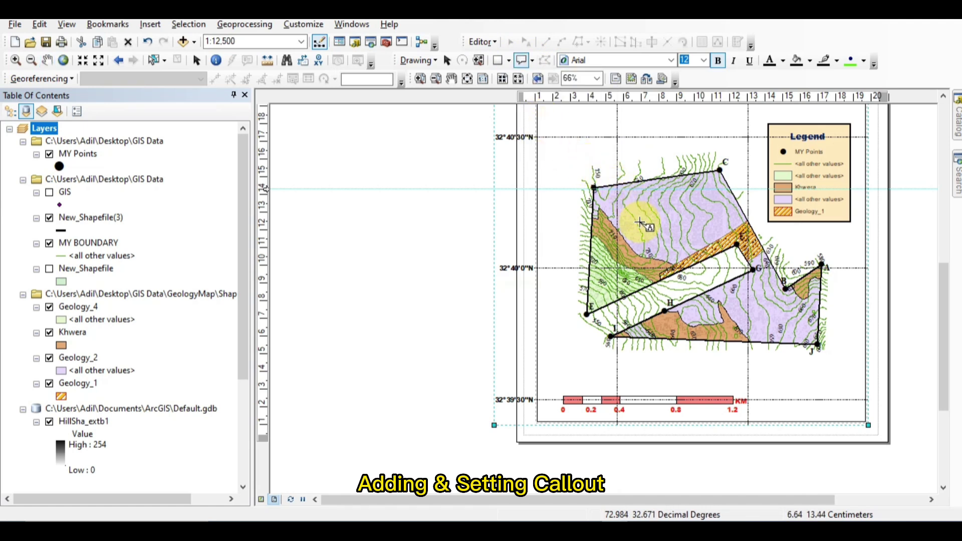
pyautogui.click(657, 203)
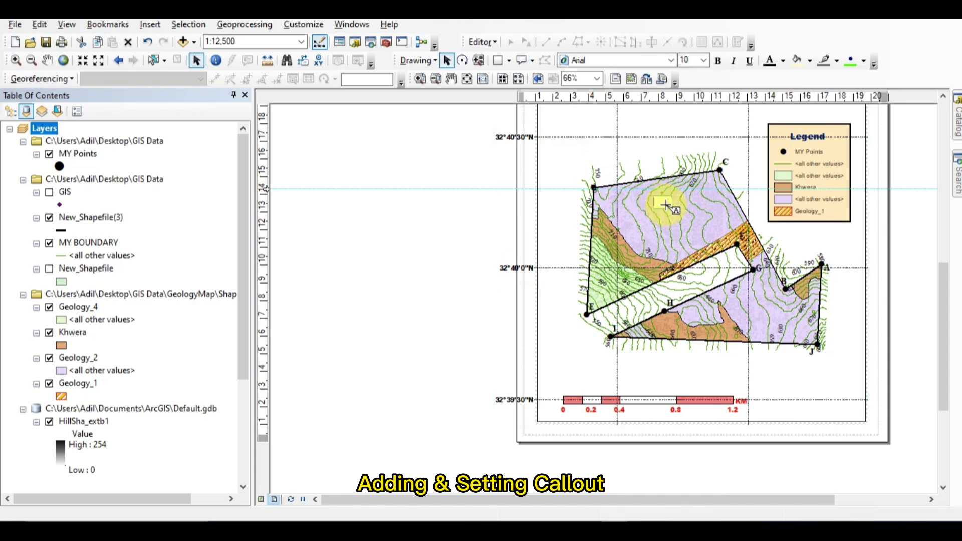
pyautogui.write('C')
pyautogui.write('ontou')
pyautogui.write('rs')
pyautogui.press('Return')
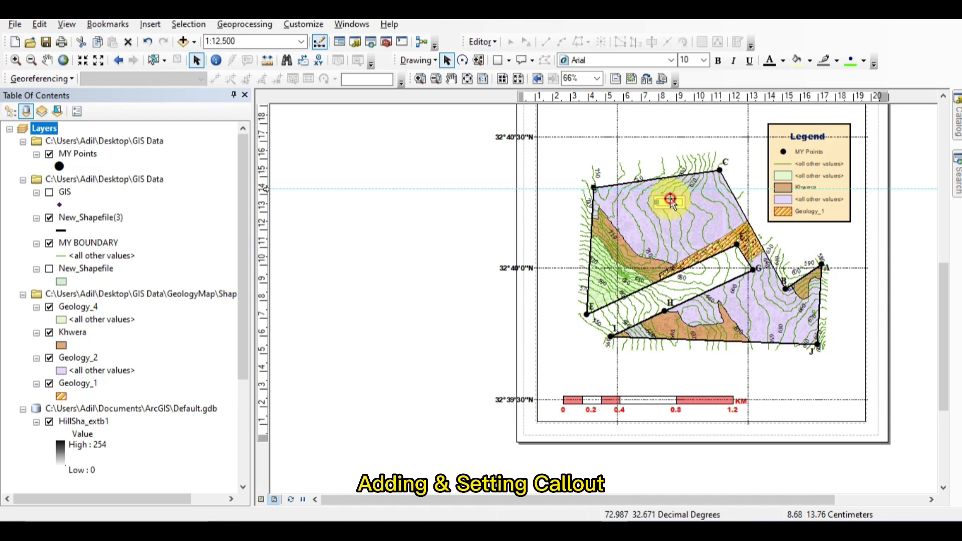
pyautogui.moveTo(695, 220); pyautogui.dragTo(836, 241)
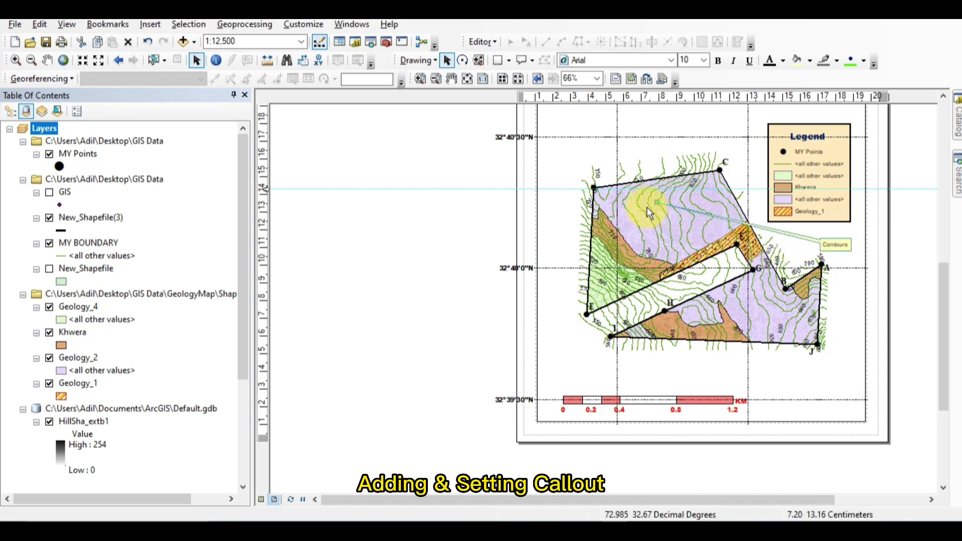
pyautogui.click(835, 246)
pyautogui.rightClick(833, 246)
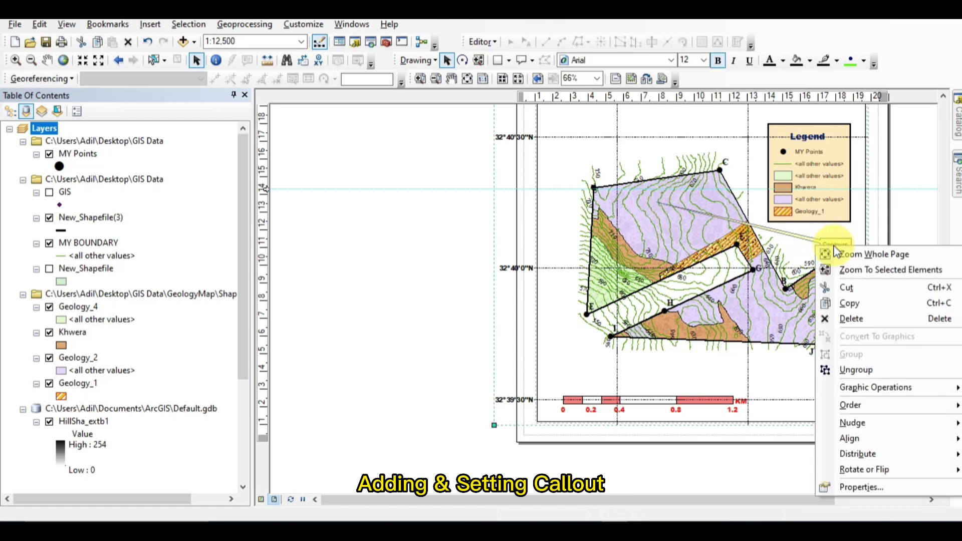
pyautogui.click(871, 487)
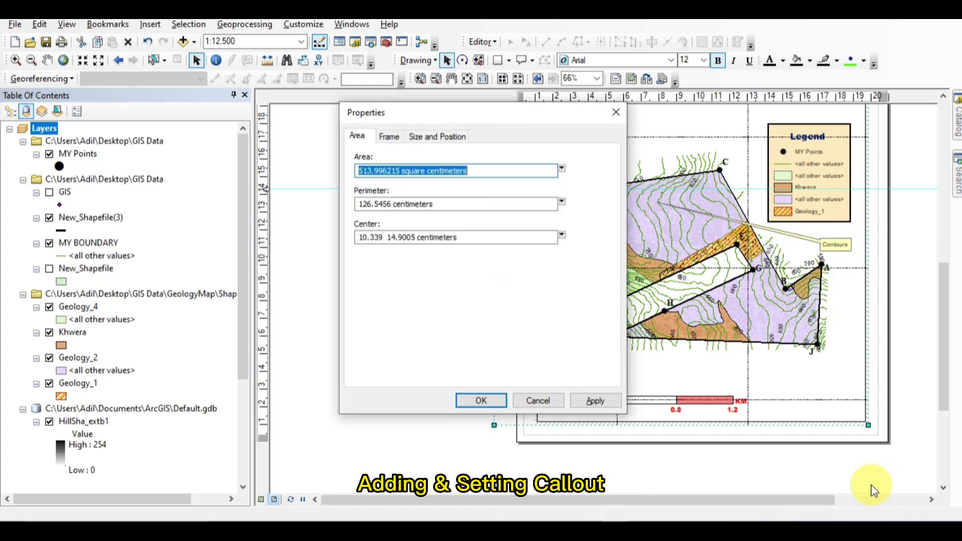
pyautogui.click(424, 137)
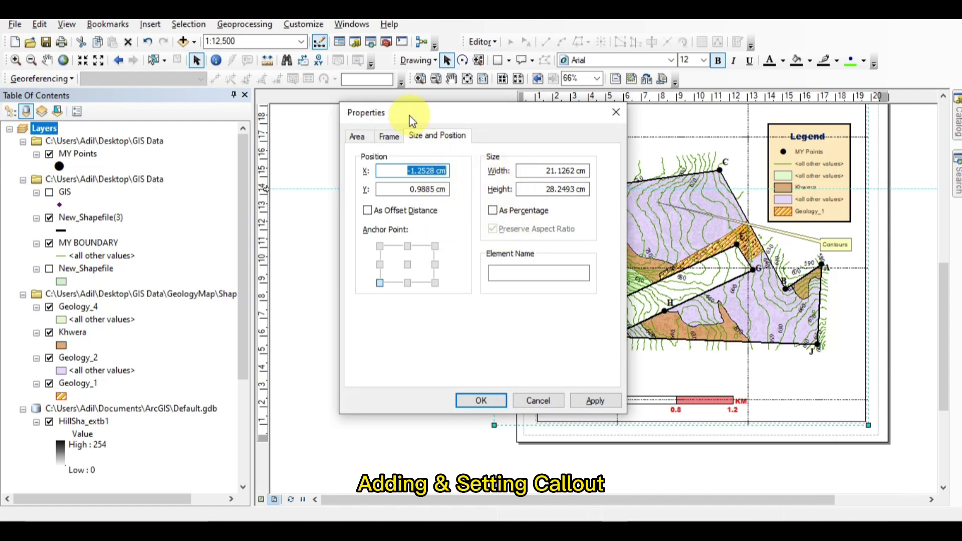
pyautogui.click(389, 136)
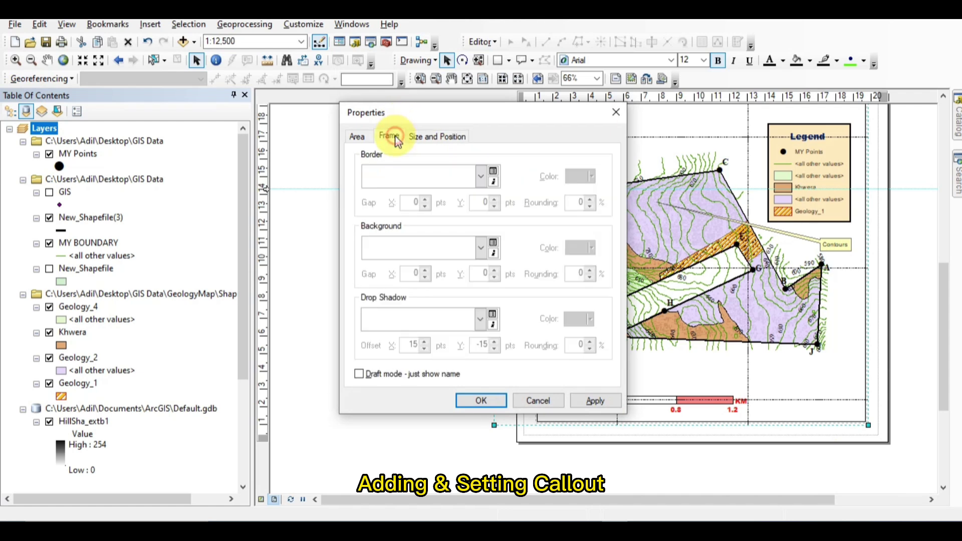
pyautogui.click(358, 138)
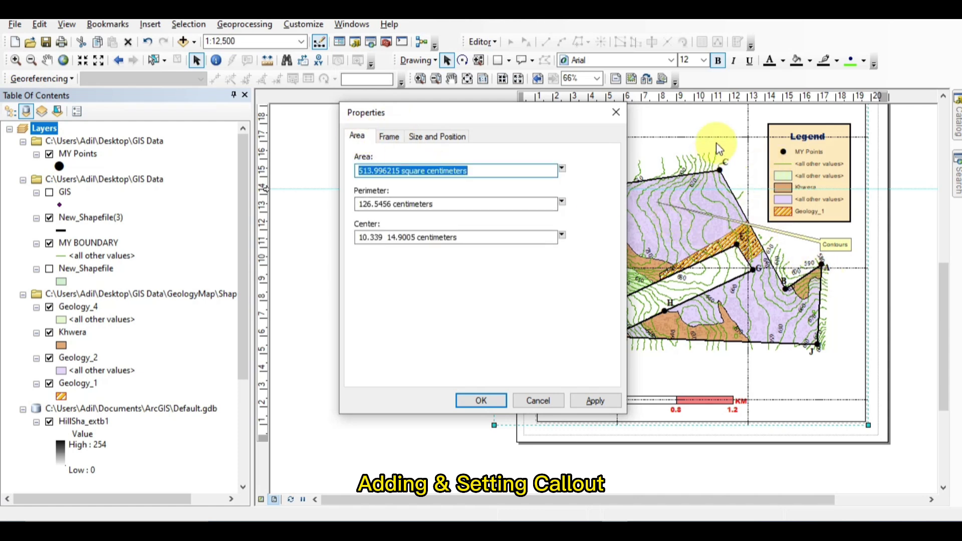
pyautogui.click(615, 117)
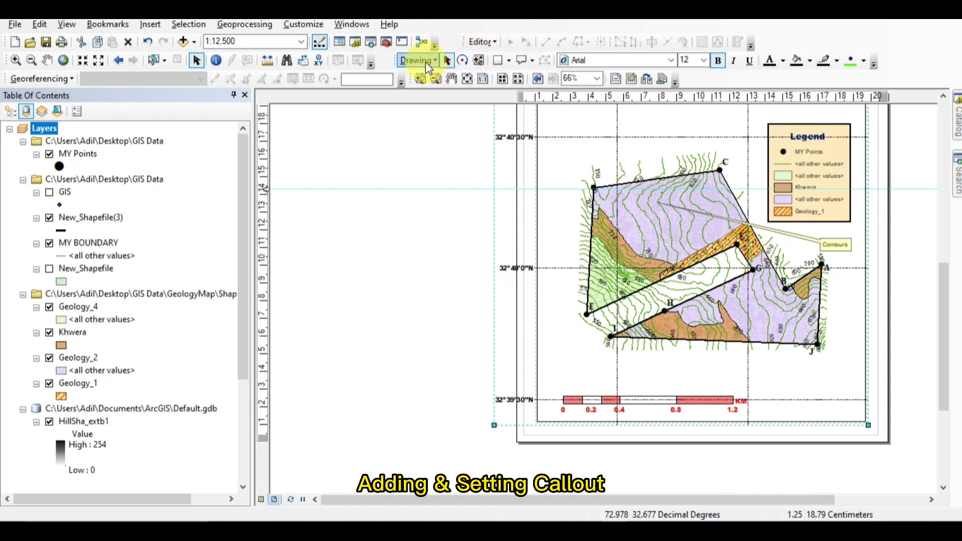
# Place a 'TGeology' callout in the lower geology area and drag its label below-right of the map
pyautogui.click(532, 63)
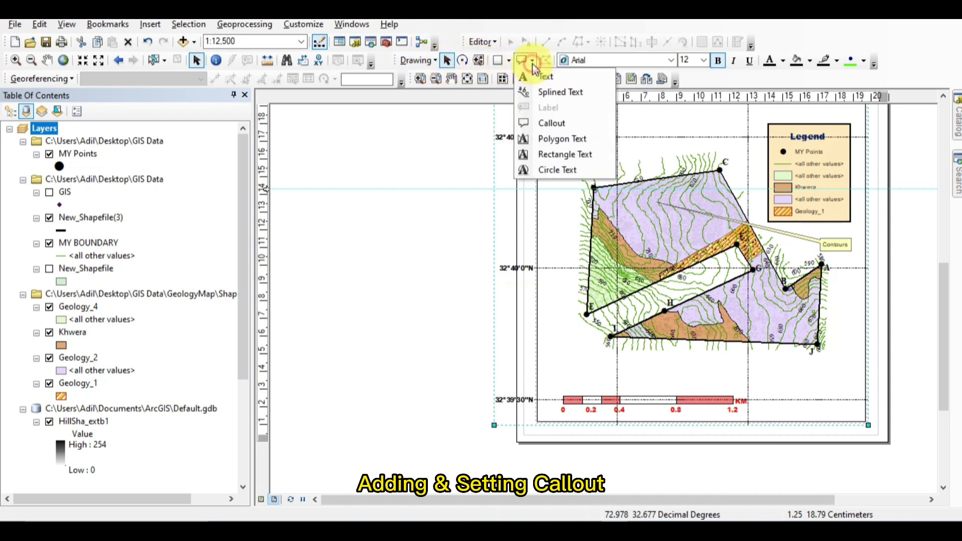
pyautogui.click(547, 129)
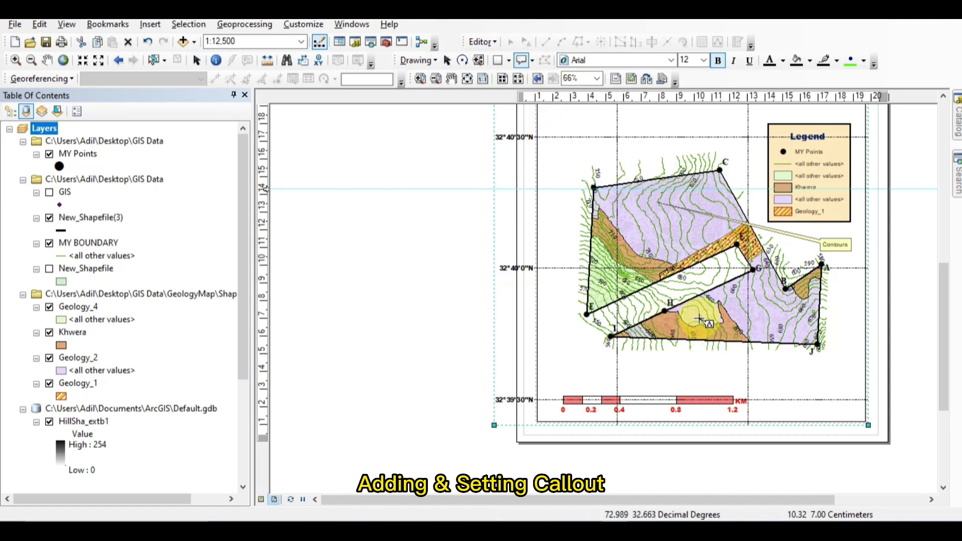
pyautogui.click(699, 331)
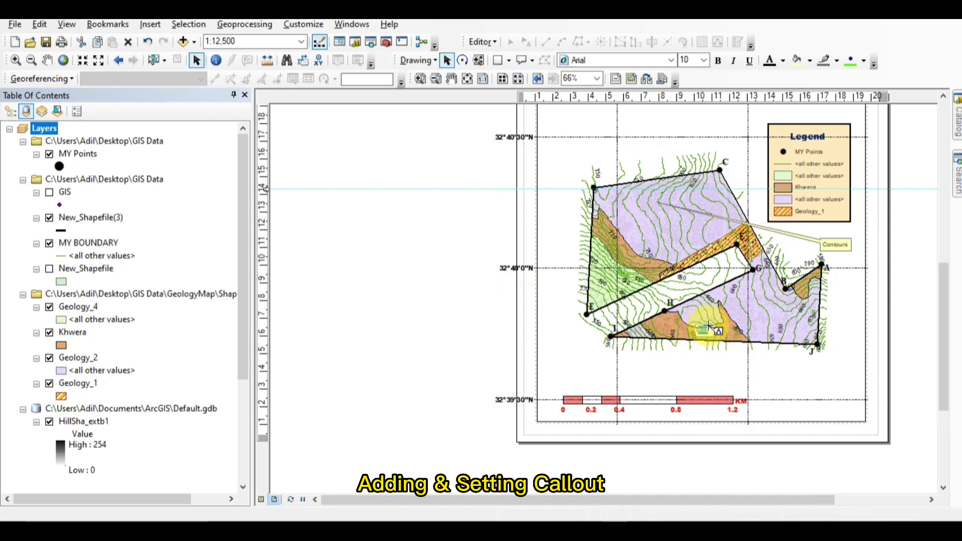
pyautogui.write('T')
pyautogui.write('Geology')
pyautogui.click(732, 399)
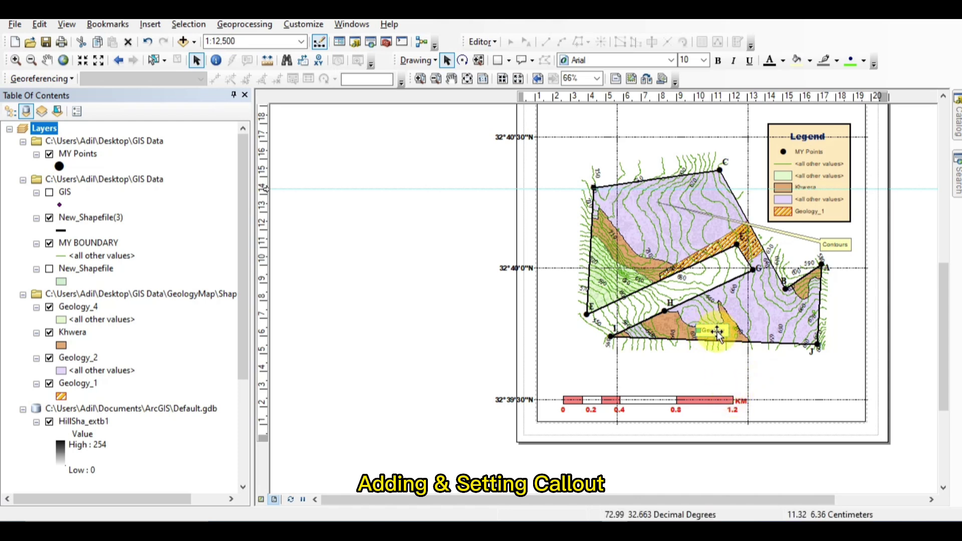
pyautogui.moveTo(716, 323)
pyautogui.mouseDown()
pyautogui.moveTo(818, 406)
pyautogui.moveTo(817, 382)
pyautogui.mouseUp()
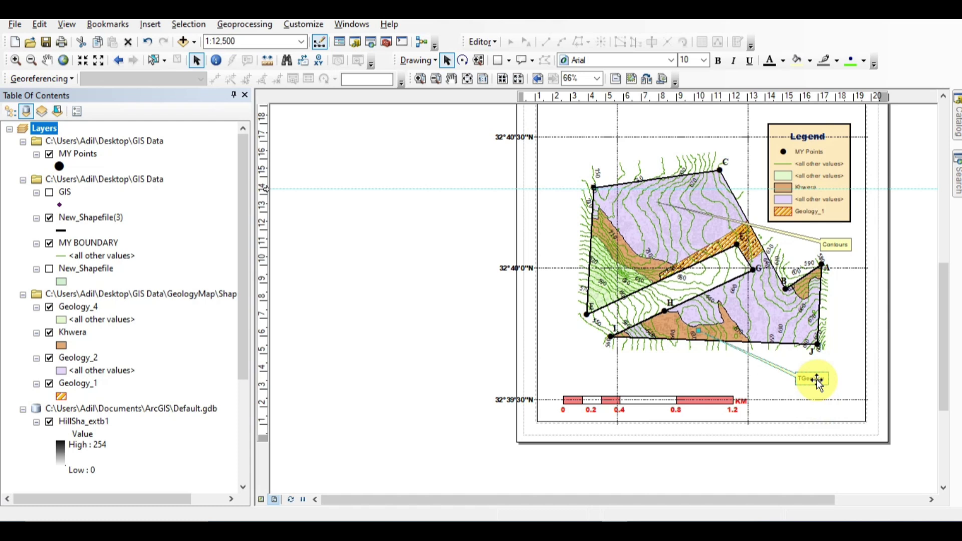
pyautogui.click(900, 425)
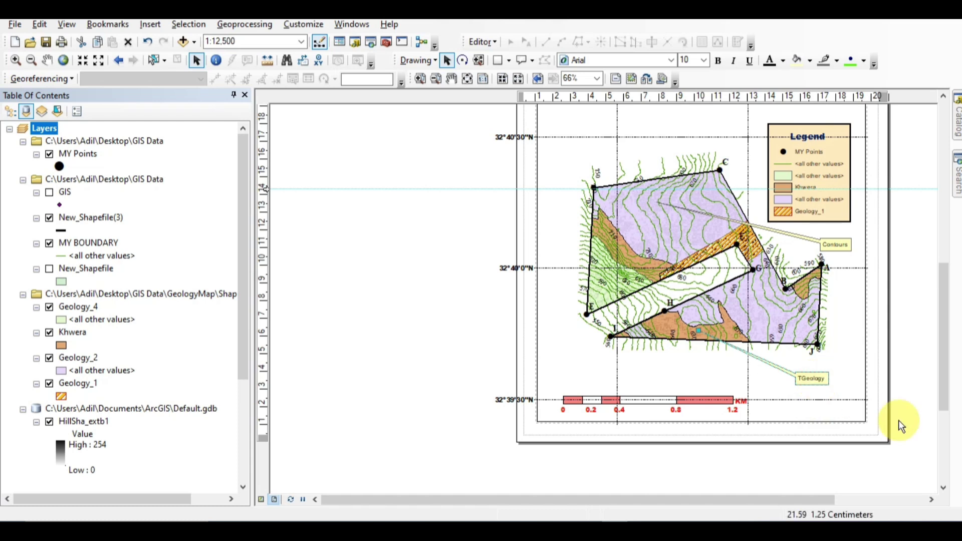